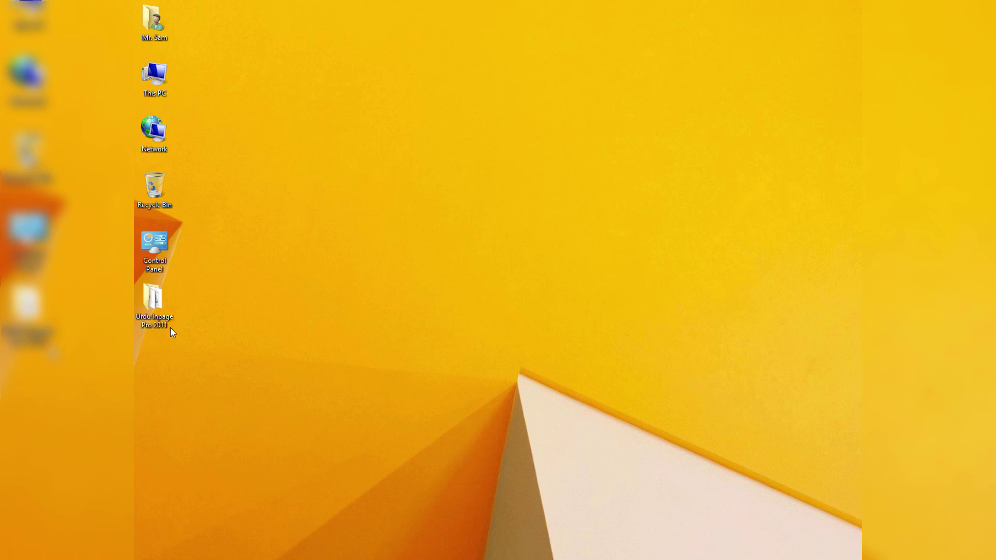
- Run key board.exe from the InPage Phonetic Keyboard subfolder of the Urdu Inpage Pro 2011 desktop folder
double_click(159, 311)
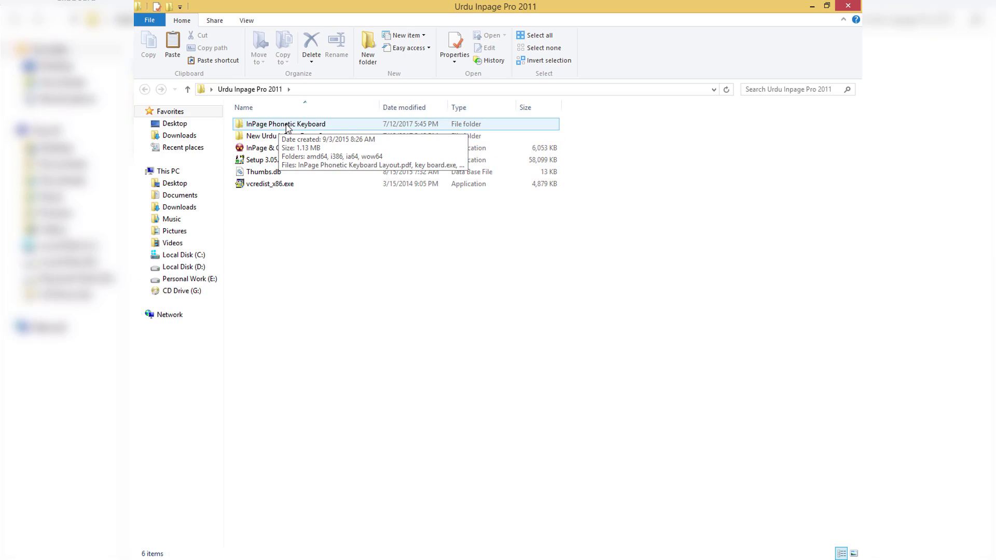
double_click(288, 128)
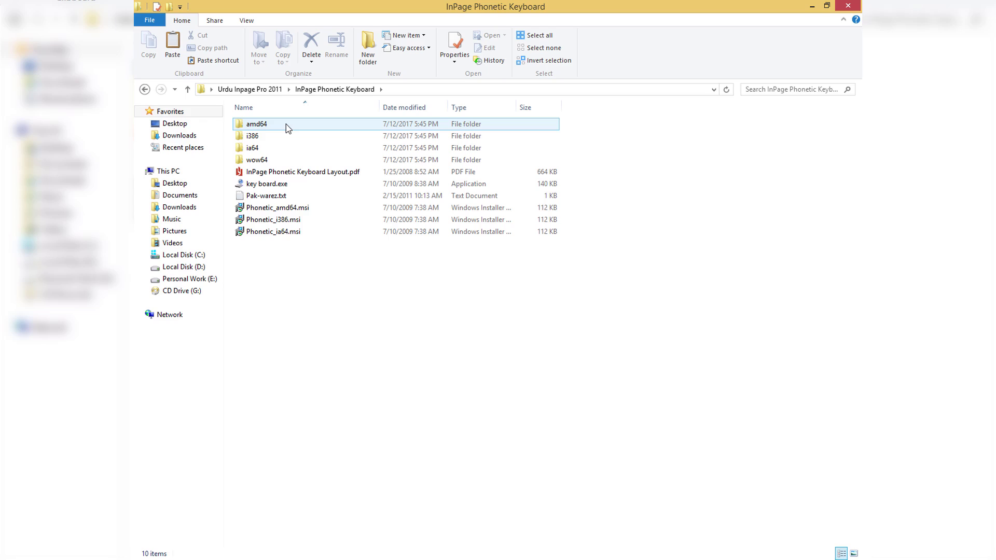
mouse_move(289, 151)
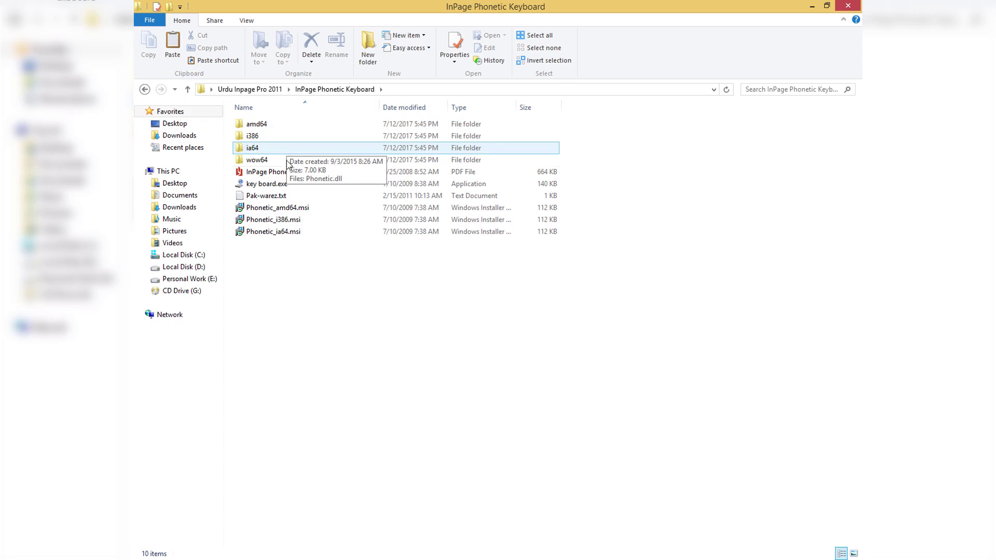
double_click(268, 185)
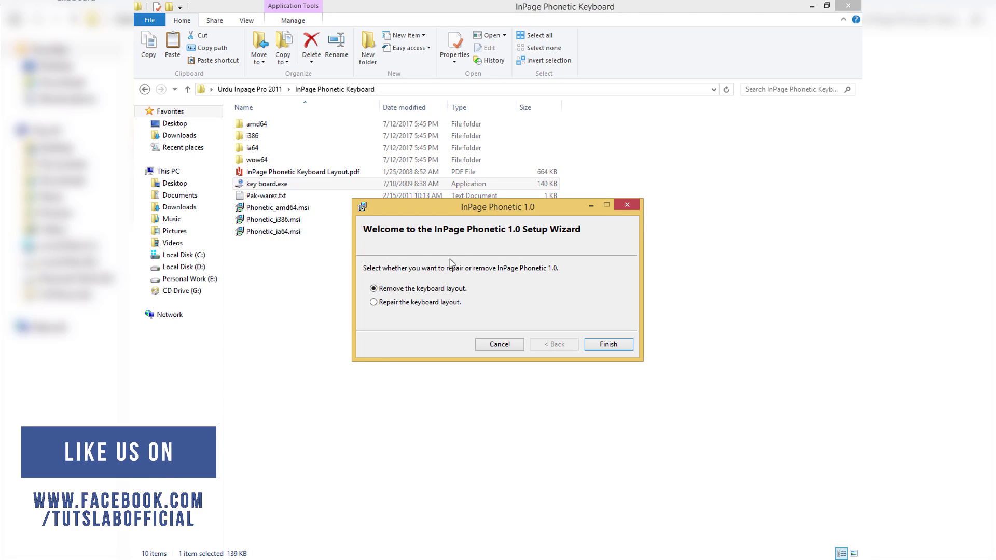
- Repair the InPage Phonetic 1.0 keyboard layout and close the finished setup wizard
click(416, 304)
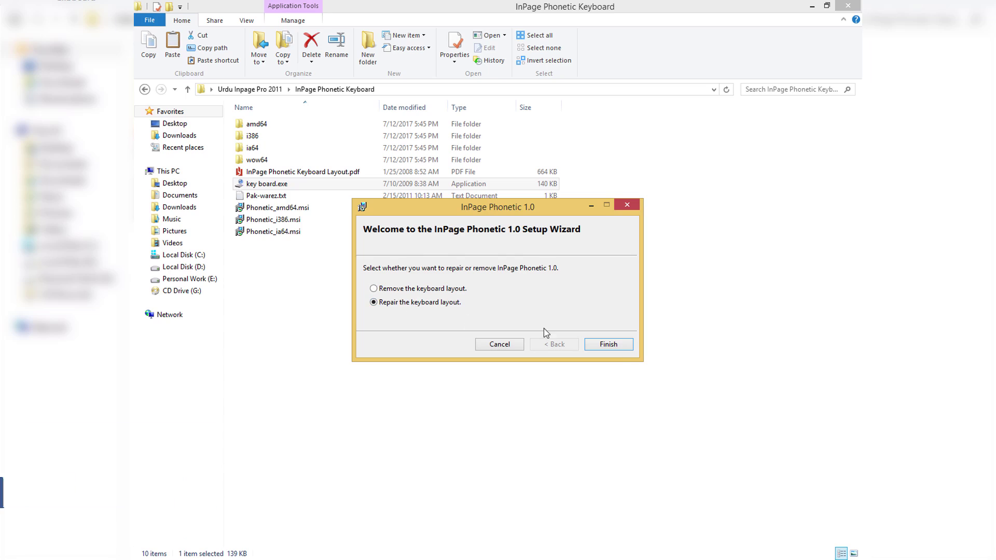
click(609, 345)
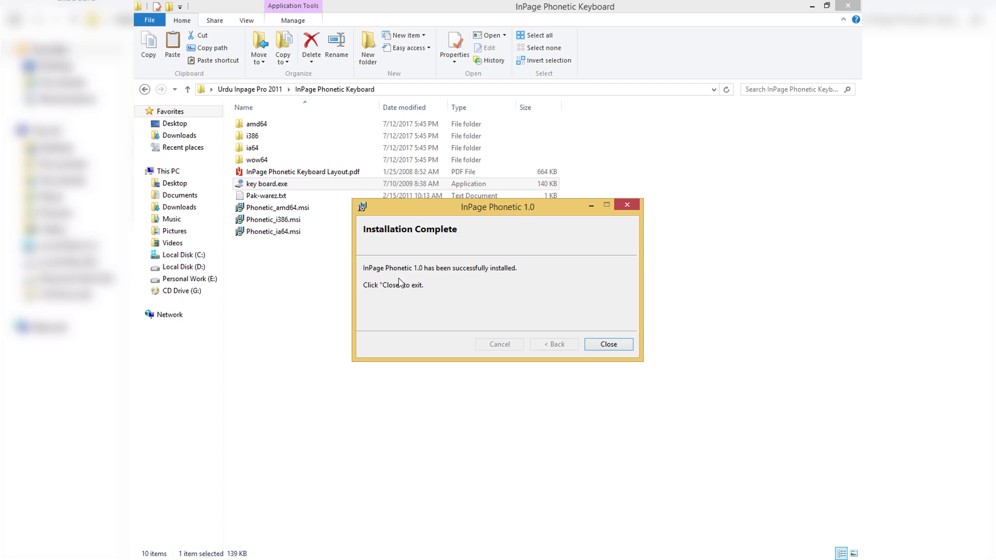
click(609, 344)
- Try to install InPage by running Setup 3.05.090710.exe from the Urdu Inpage Pro 2011 folder
key(BackSpace)
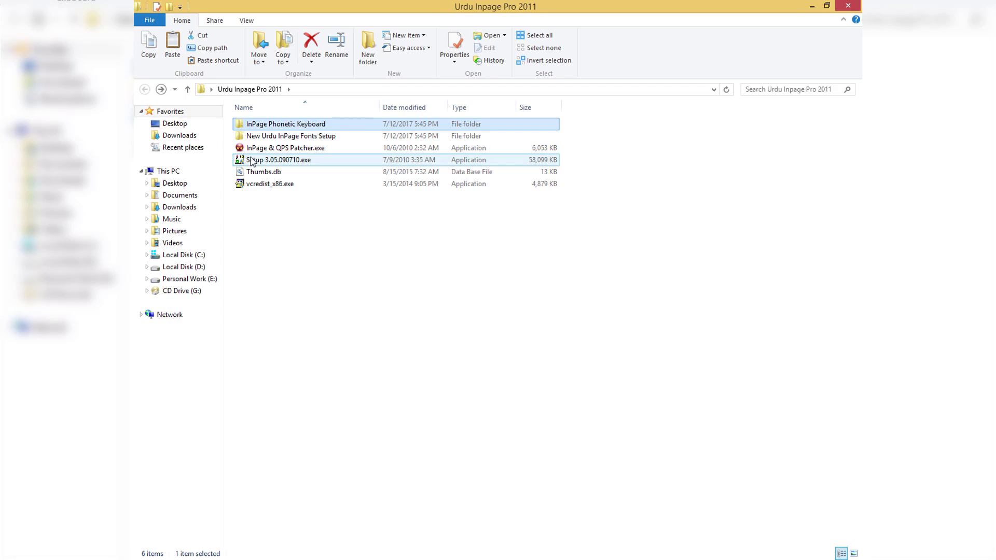
click(270, 164)
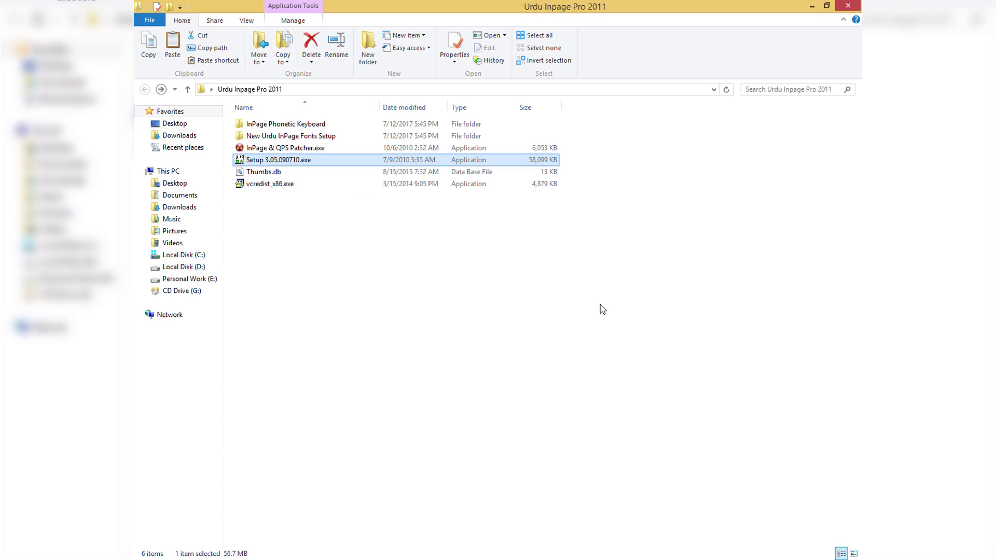
click(810, 7)
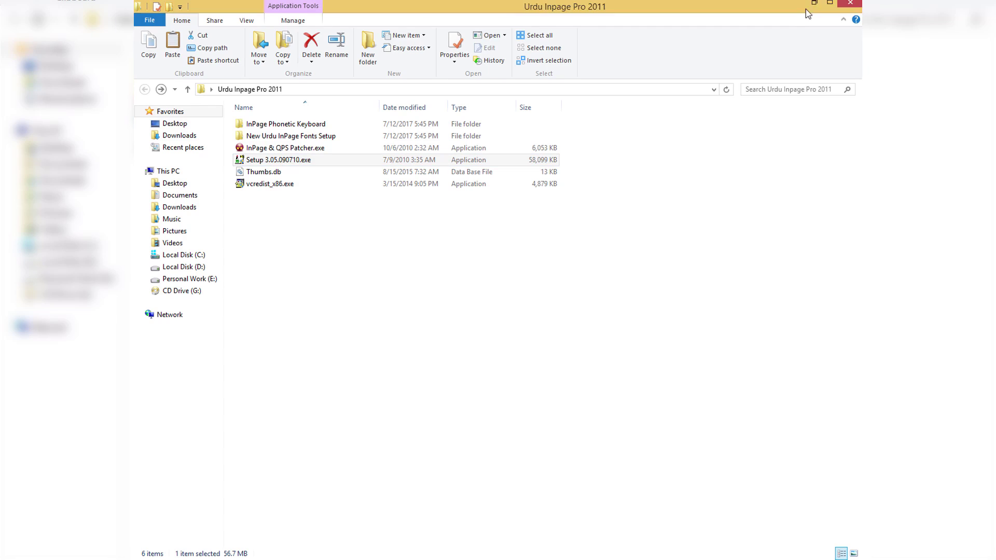
right_click(715, 143)
click(740, 175)
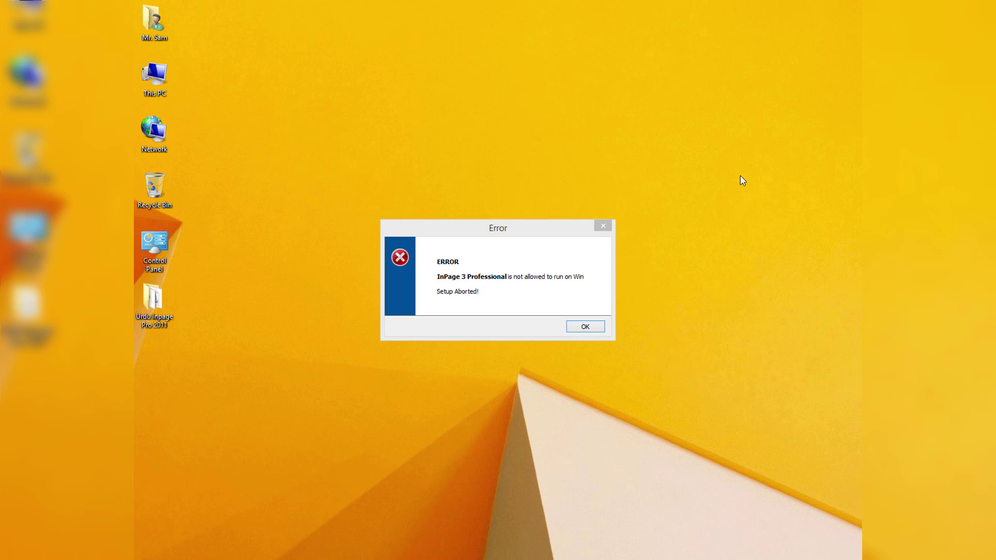
click(558, 235)
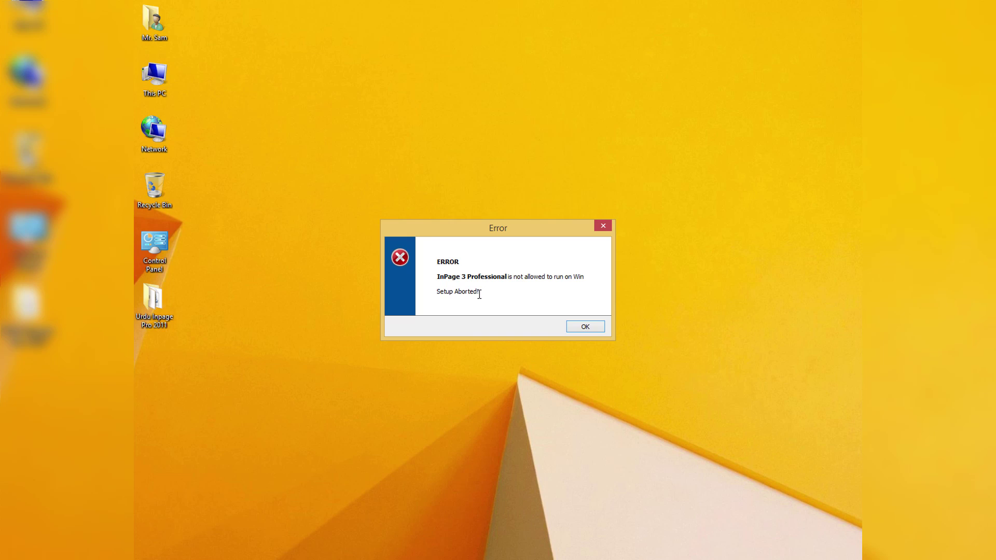
click(584, 327)
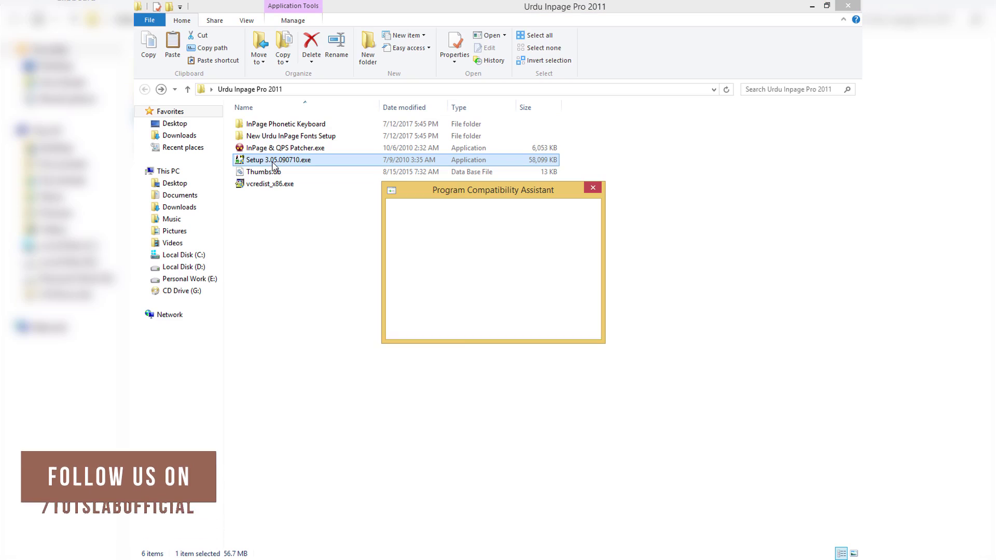
- Set Setup 3.05.090710.exe to run in compatibility mode for Windows 7 and apply the file's properties
right_click(272, 161)
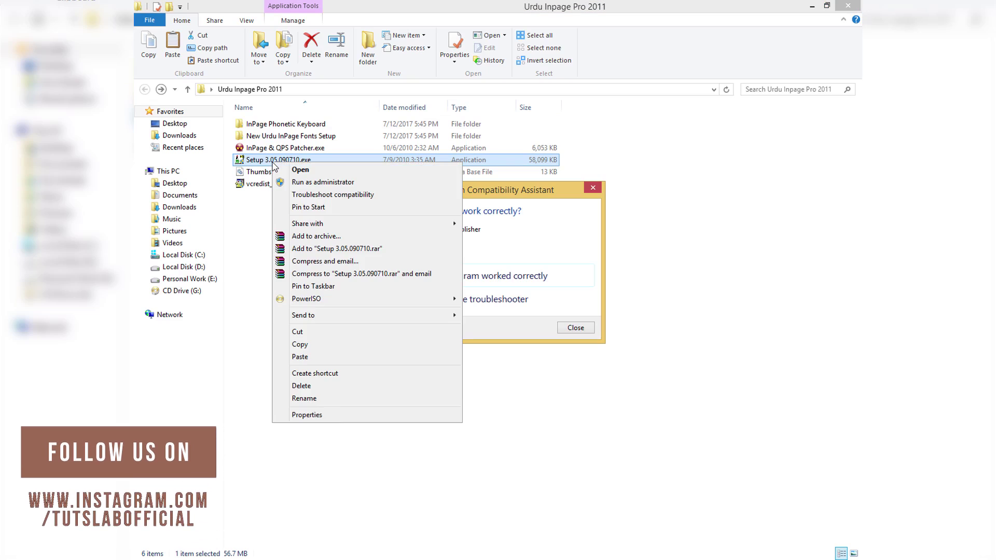
click(332, 416)
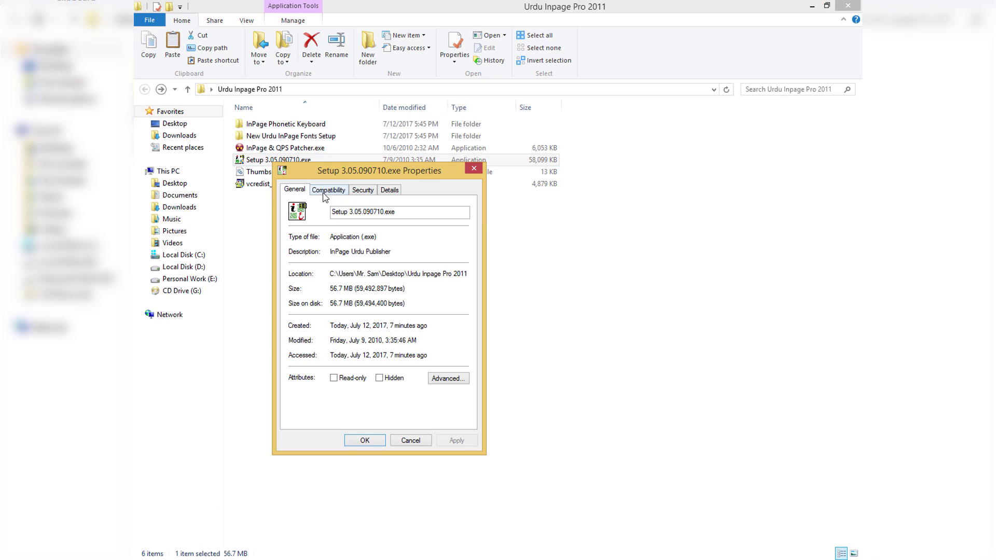
click(326, 196)
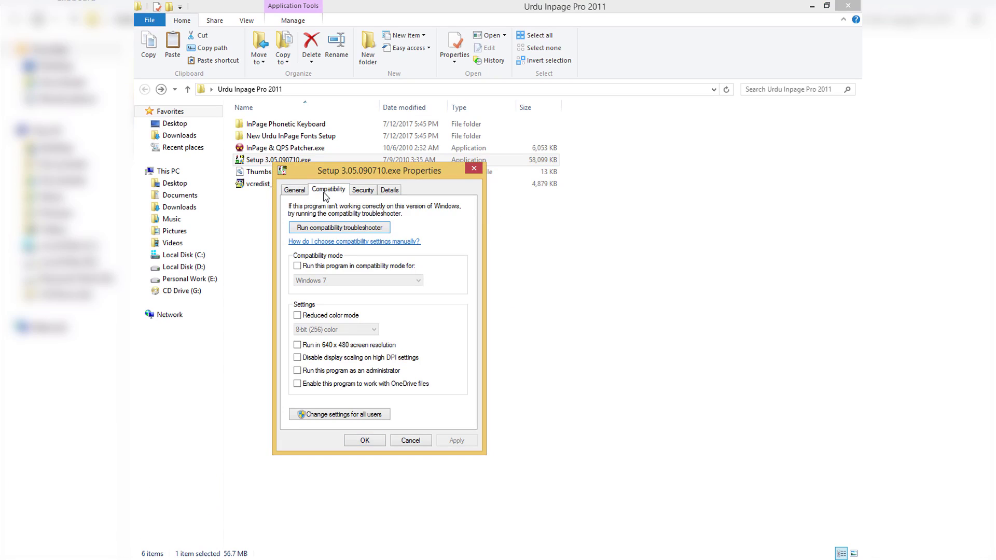
drag(351, 168, 357, 164)
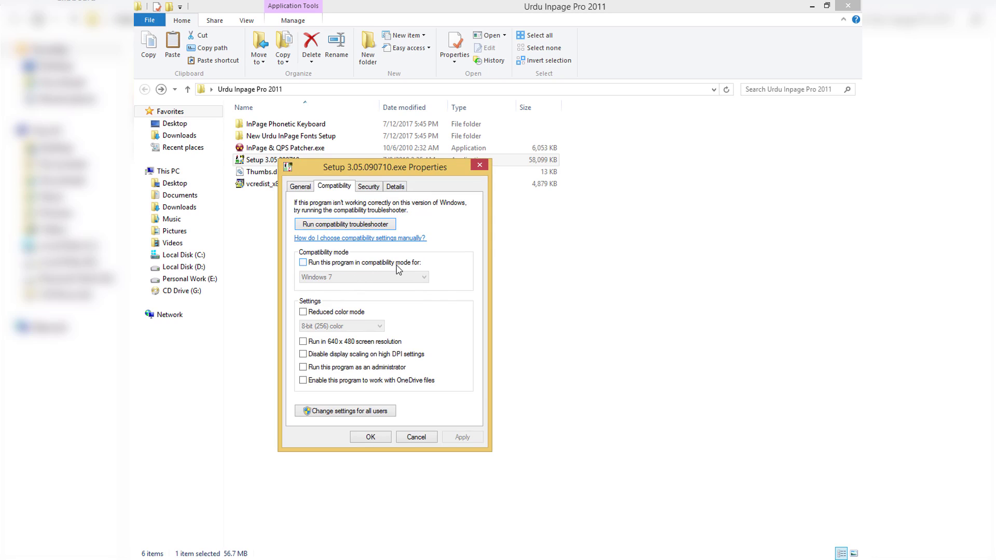
click(310, 266)
click(309, 267)
click(311, 268)
click(316, 278)
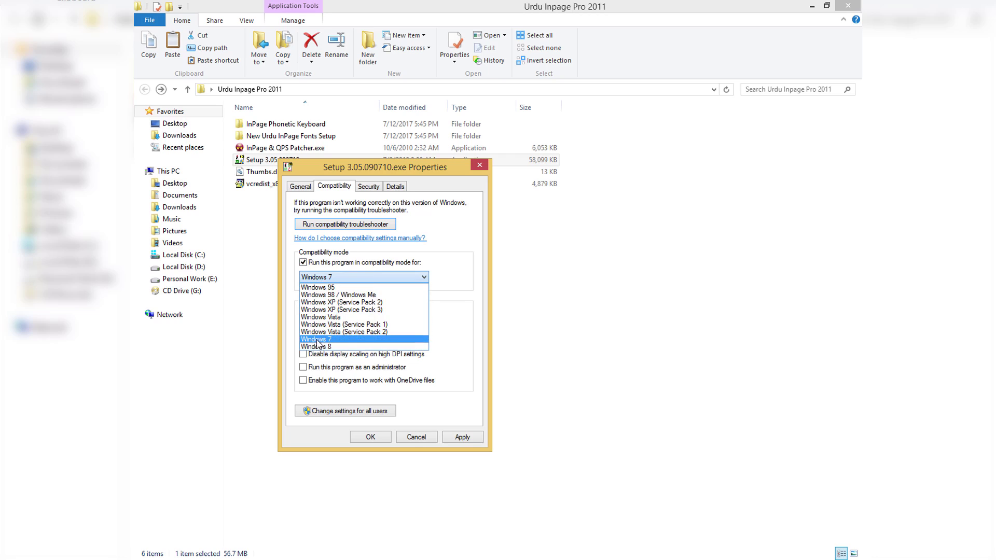
click(318, 340)
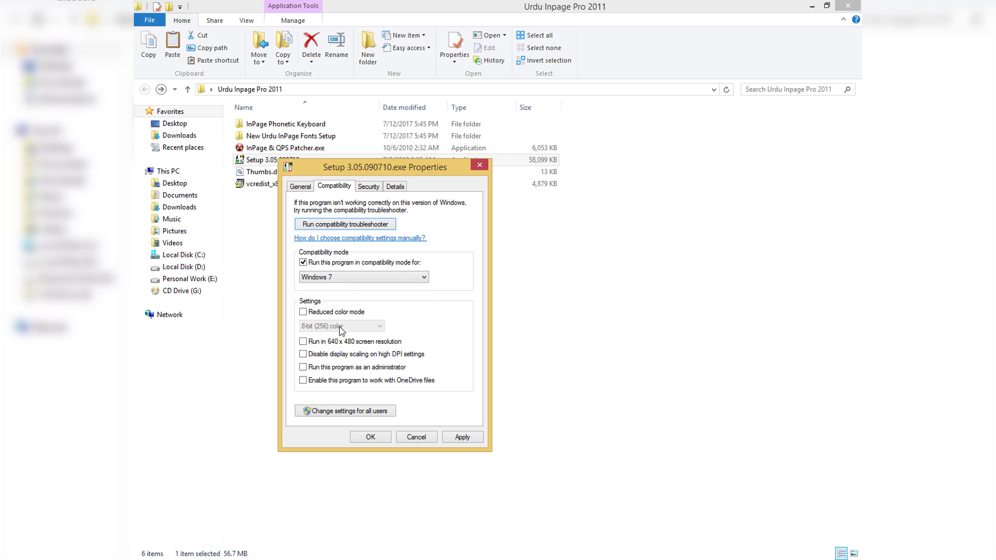
click(328, 278)
click(373, 339)
click(462, 437)
click(370, 437)
click(377, 442)
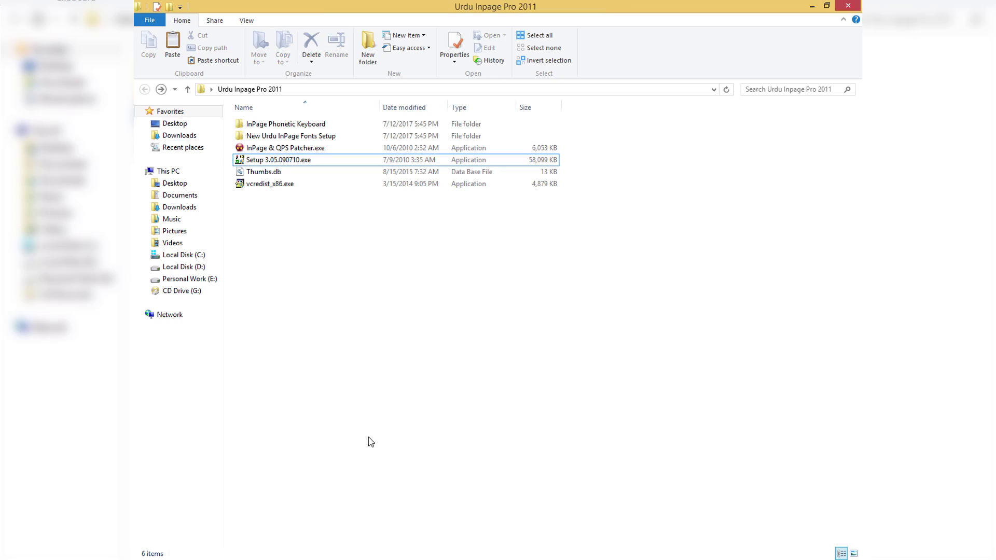
- Refresh the folder, run Setup 3.05.090710.exe again and close the Program Compatibility Assistant
right_click(296, 252)
click(319, 295)
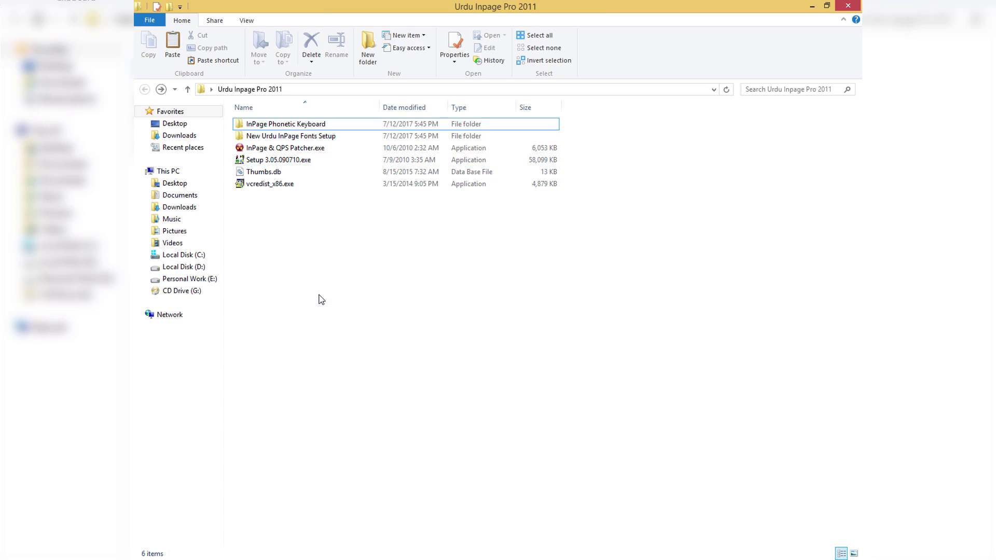
click(280, 160)
right_click(279, 161)
click(292, 165)
right_click(279, 161)
click(294, 165)
right_click(294, 166)
click(293, 165)
right_click(294, 166)
click(294, 165)
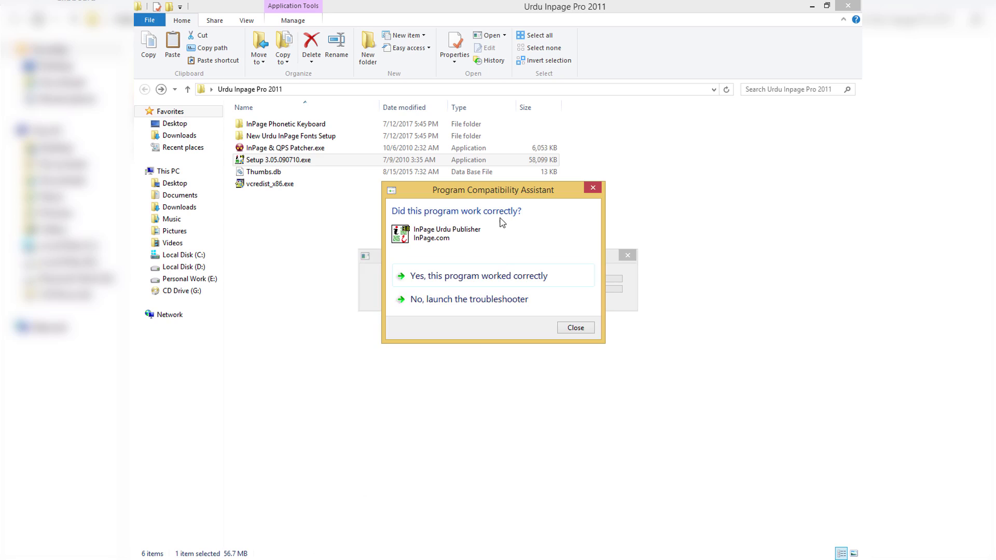
click(574, 328)
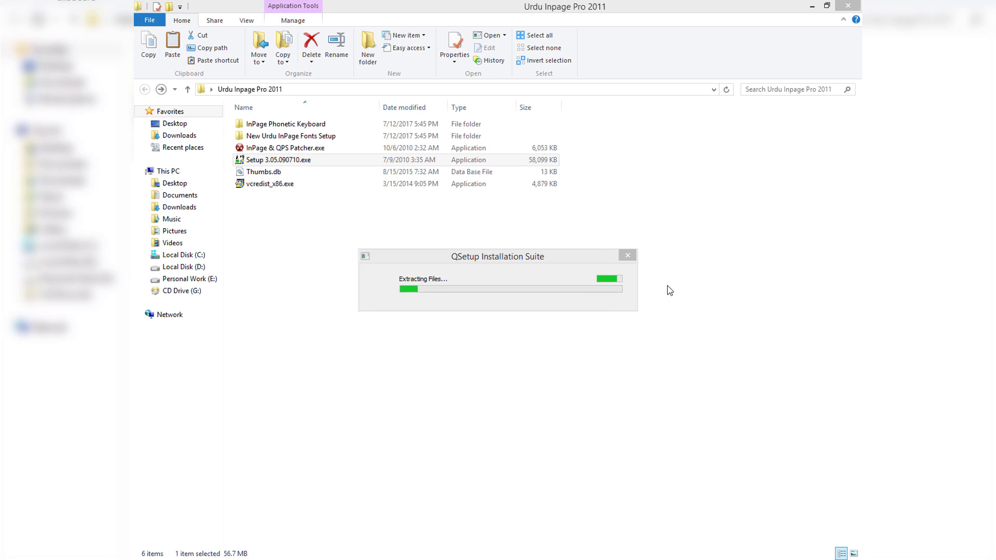
- Minimize the Urdu Inpage Pro 2011 folder window and refresh the desktop
click(814, 6)
right_click(657, 168)
click(678, 201)
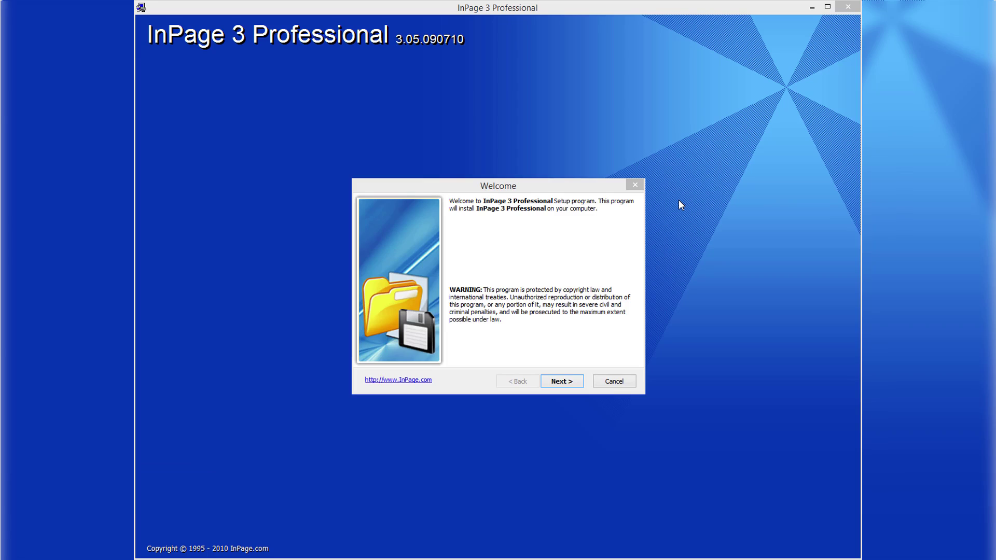
- Accept the InPage 3 Professional license agreement and proceed to the program shortcut settings
click(564, 386)
click(564, 387)
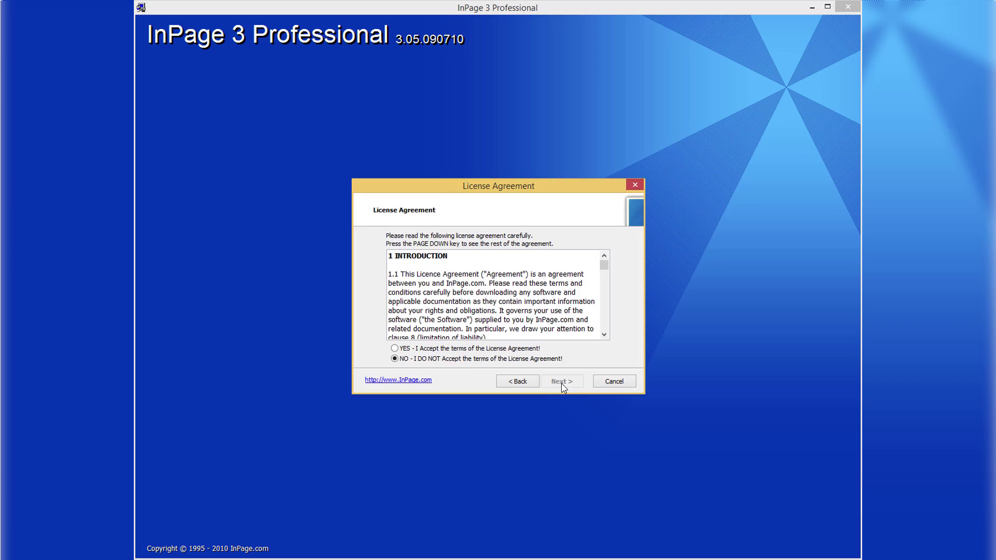
click(419, 350)
click(561, 384)
click(560, 384)
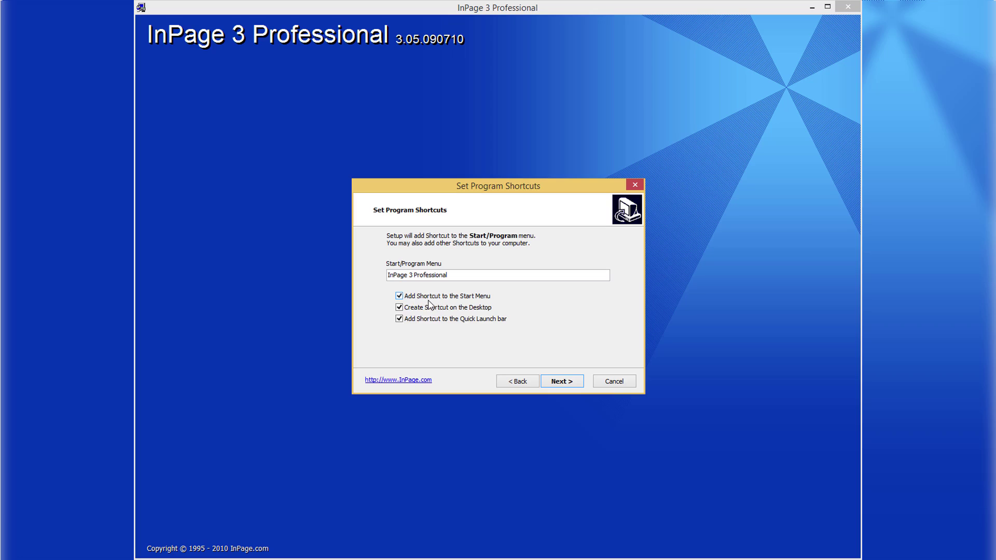
- Deselect the Quick Launch bar shortcut, keep the desktop shortcut, and continue the InPage installation
click(431, 321)
click(415, 312)
click(415, 311)
click(565, 382)
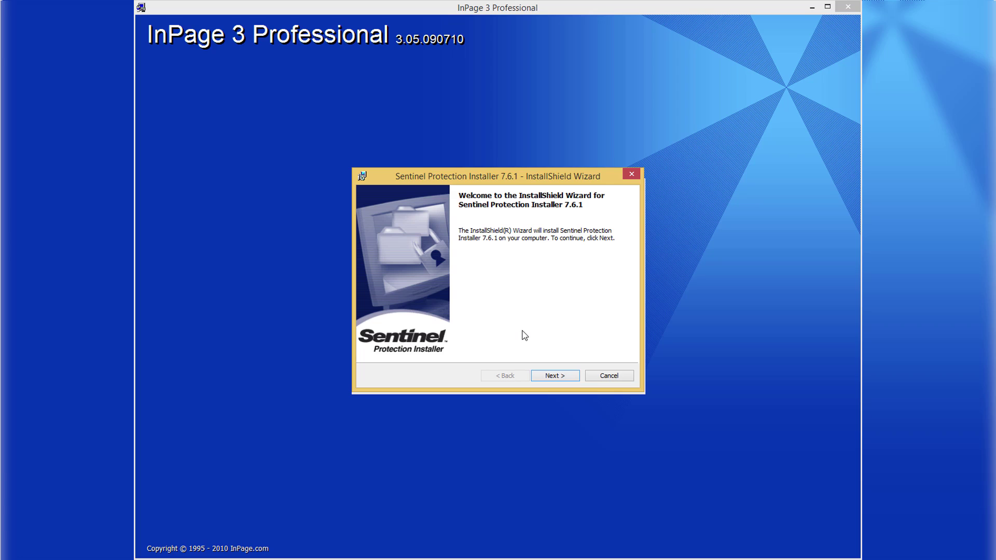
- Install Sentinel Protection Installer 7.6.1, accepting its license terms and declining to modify the firewall settings
click(552, 378)
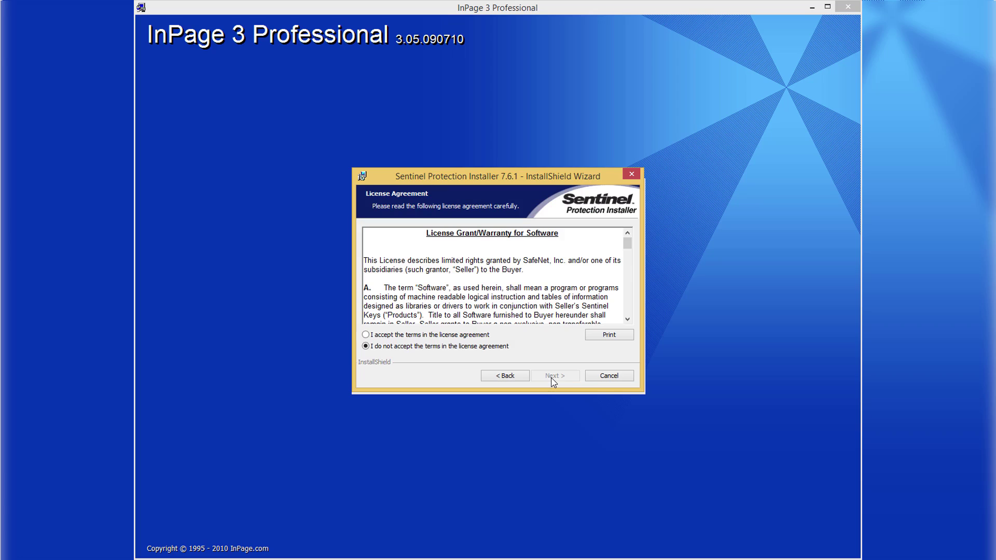
click(424, 336)
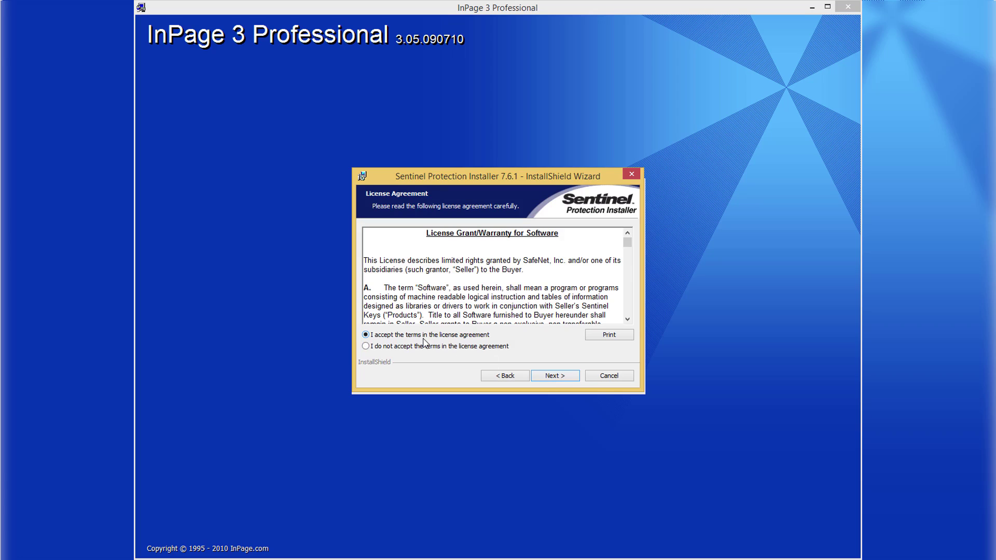
click(552, 378)
click(552, 378)
click(553, 377)
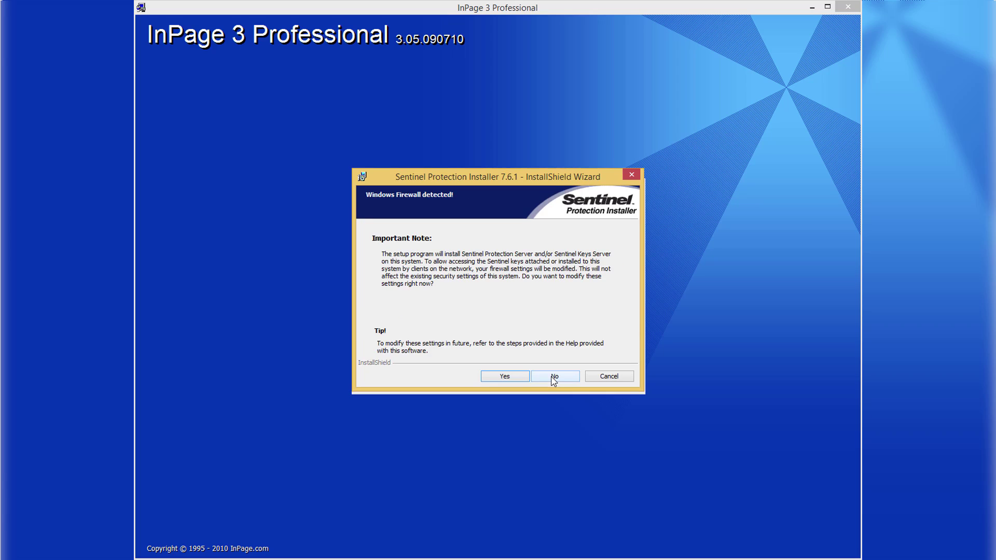
click(554, 378)
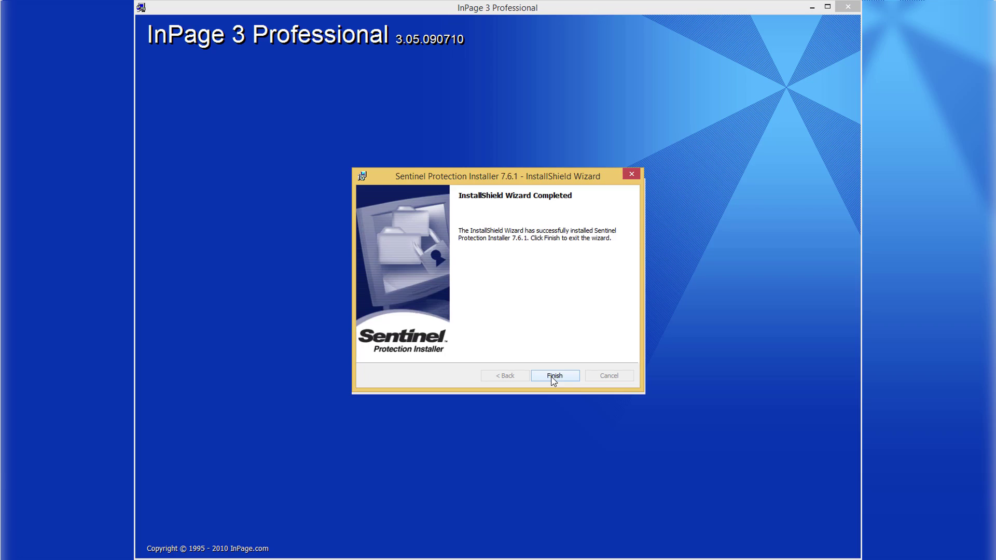
click(555, 378)
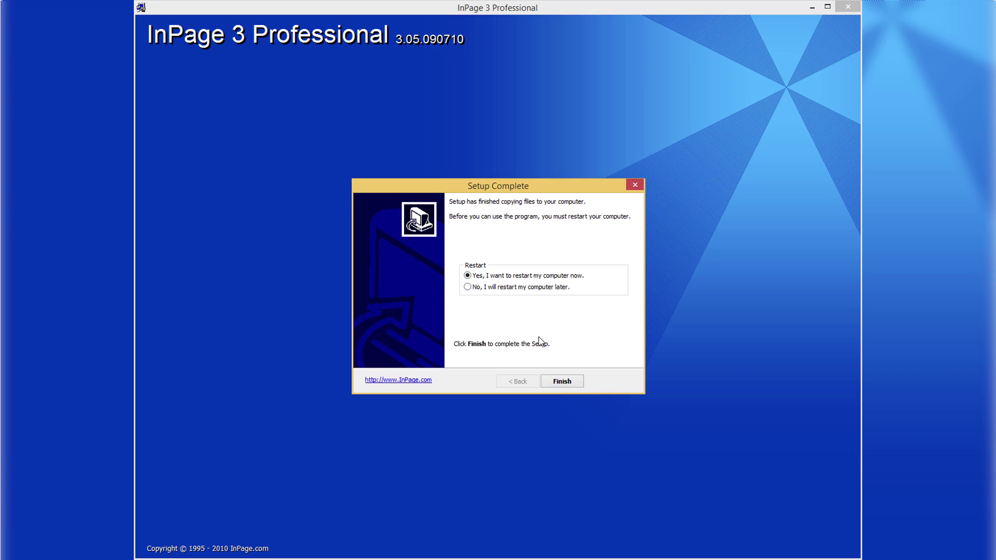
- Finish the InPage setup with the option to restart the computer manually instead of immediately
click(466, 288)
click(565, 382)
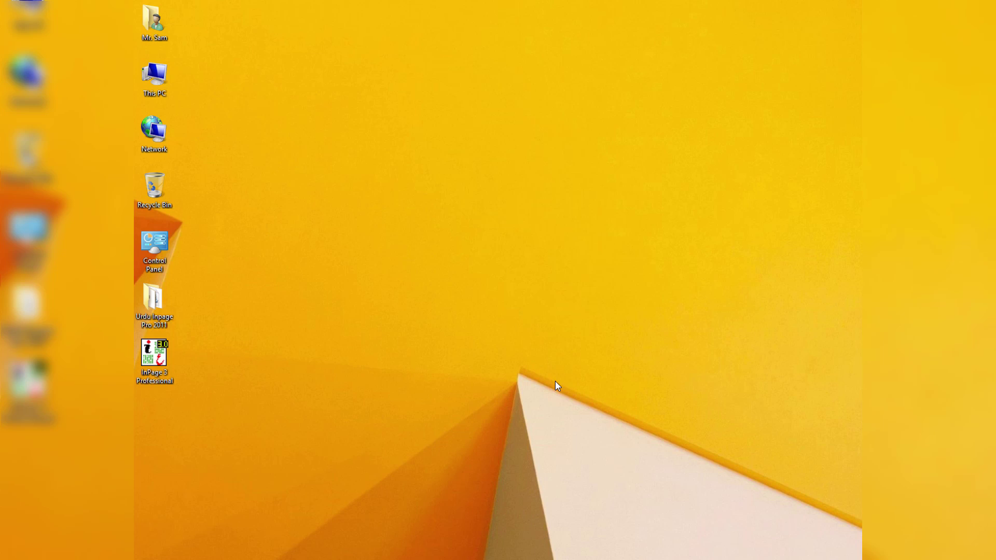
- Refresh the desktop twice and launch InPage 3 Professional from its desktop shortcut
right_click(490, 331)
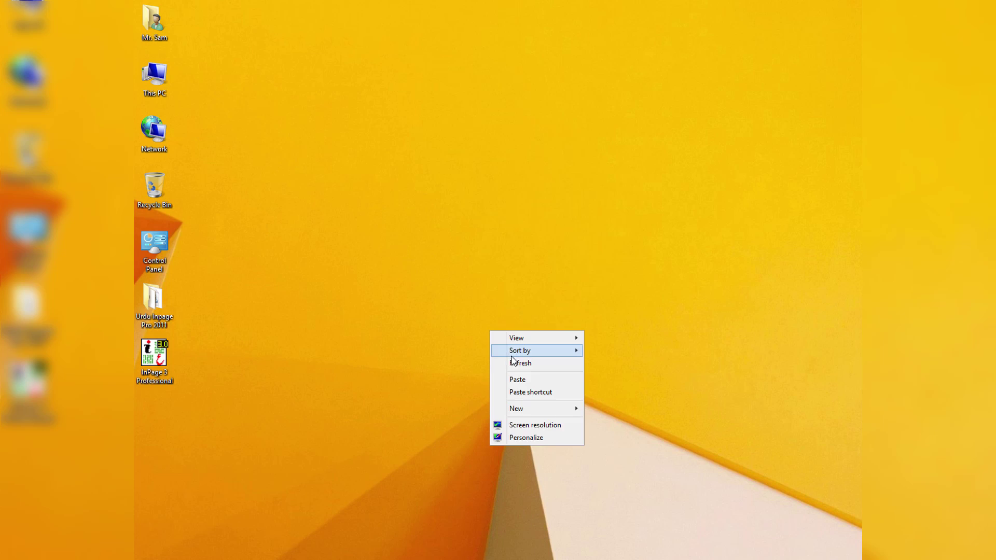
click(514, 360)
right_click(400, 307)
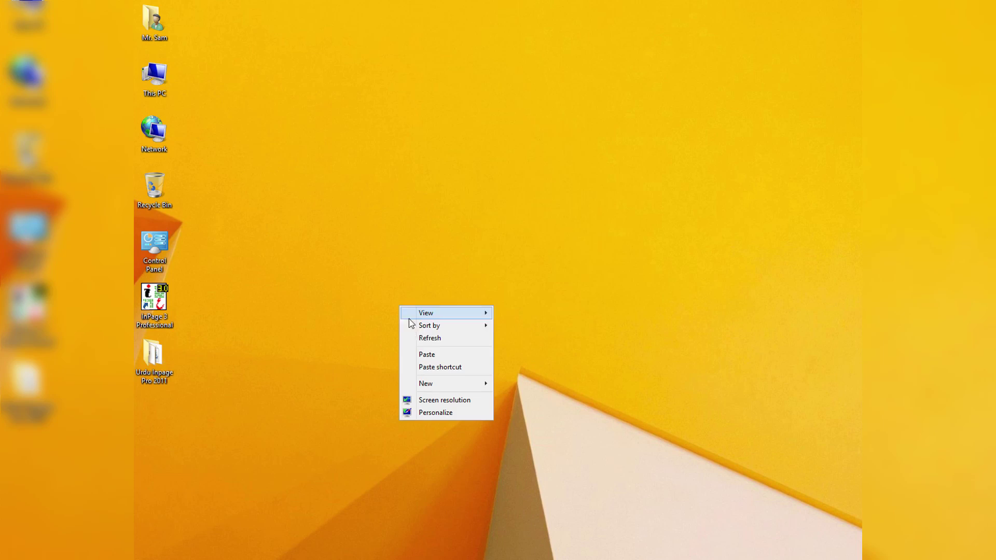
click(418, 337)
double_click(157, 309)
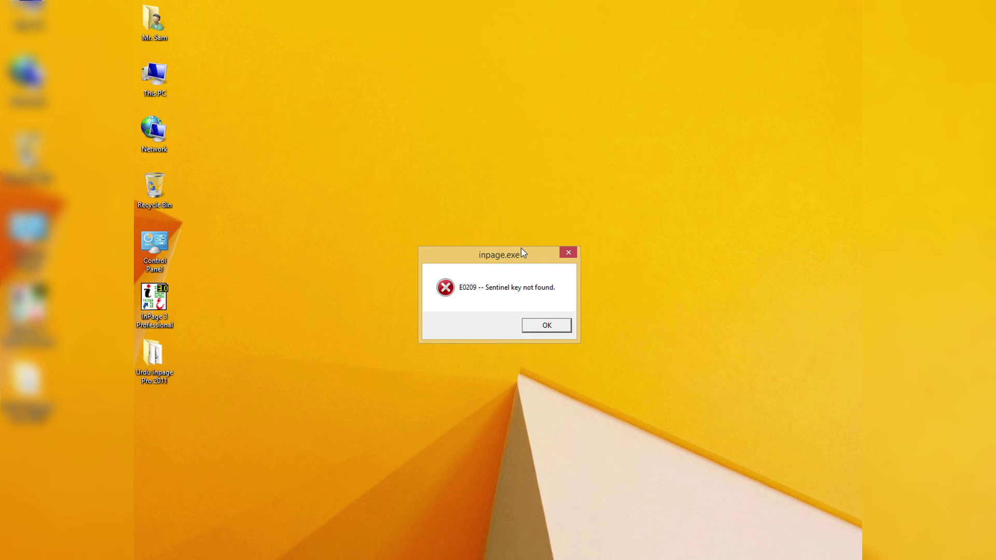
- Dismiss the Sentinel key error and run InPage & QPS Patcher.exe from the Urdu Inpage Pro 2011 folder
drag(523, 253, 518, 250)
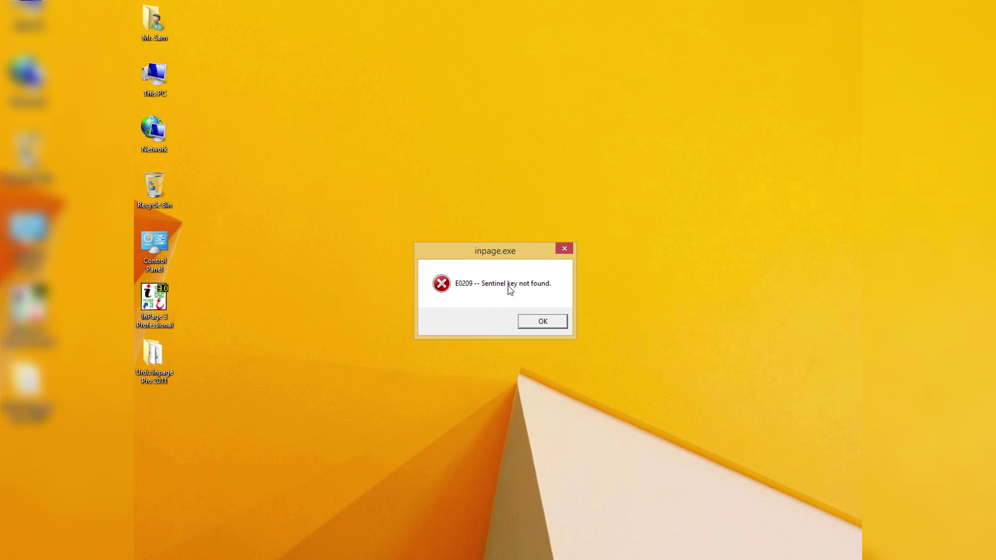
click(545, 321)
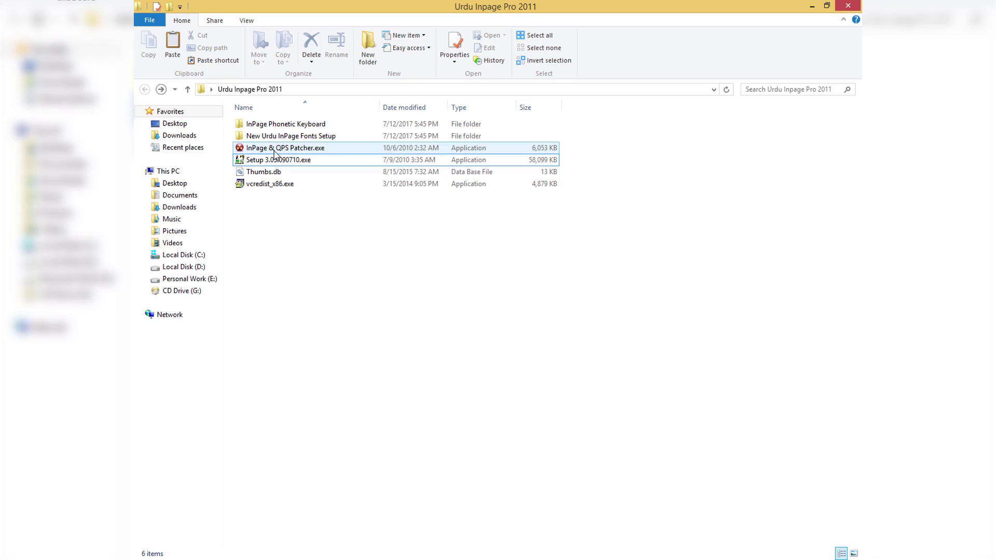
click(298, 151)
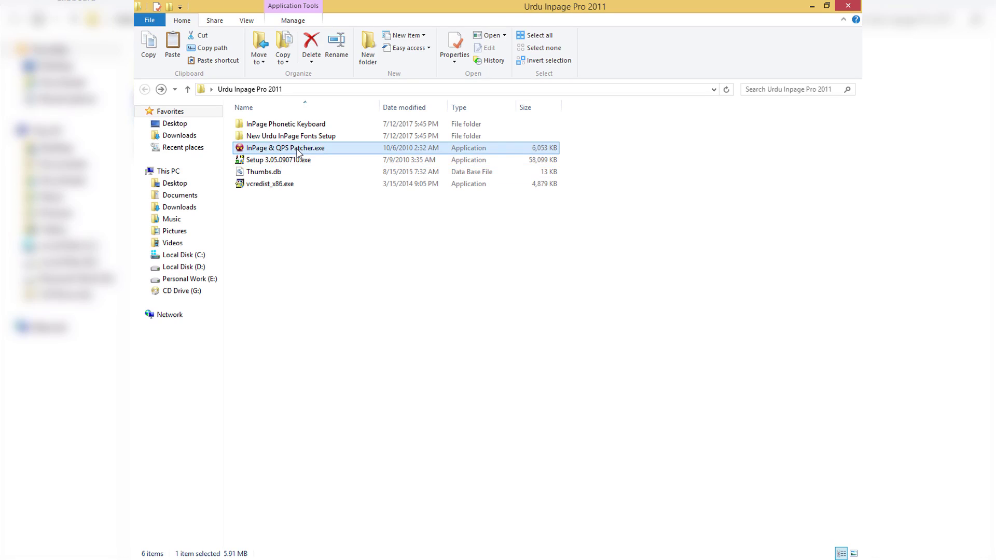
right_click(299, 151)
click(319, 156)
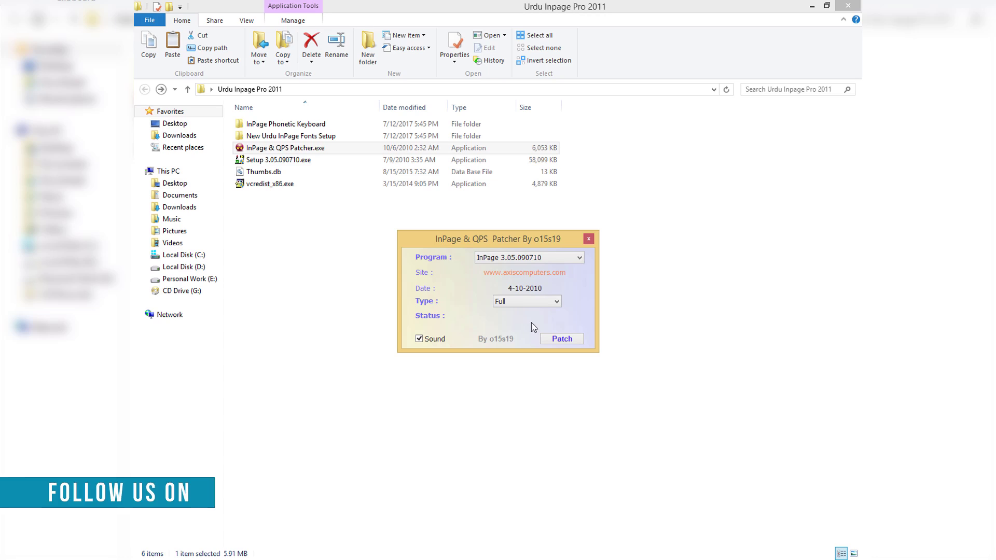
- Patch InPage.exe in C:\Program Files (x86)\InPage\InPage 3 Professional, agreeing to continue patching, and close the patcher and the folder window
click(557, 340)
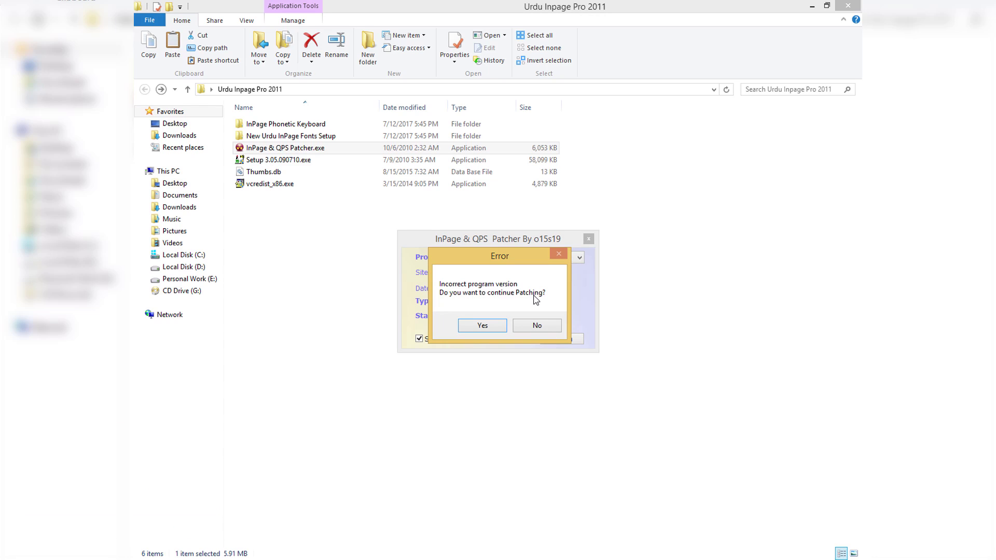
click(487, 325)
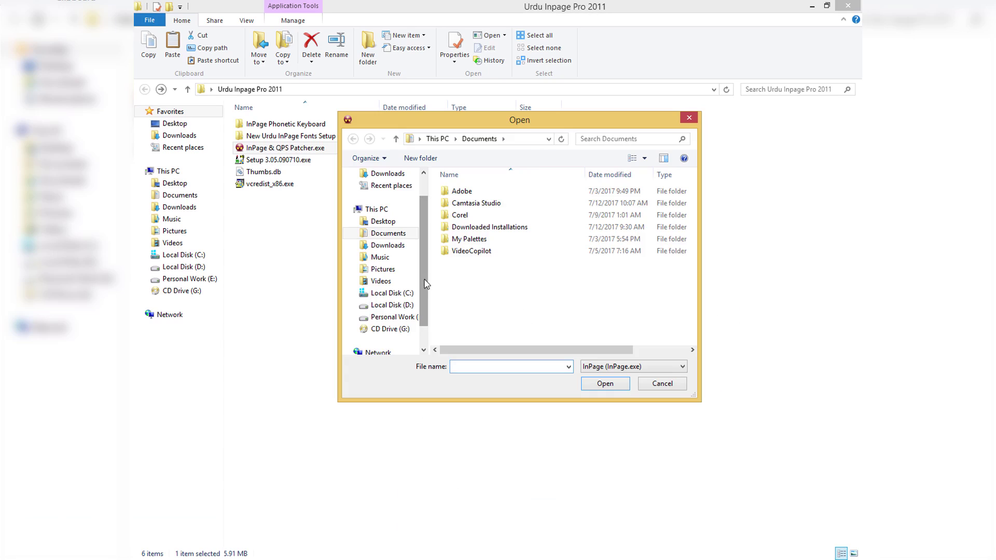
drag(425, 283, 425, 288)
click(406, 286)
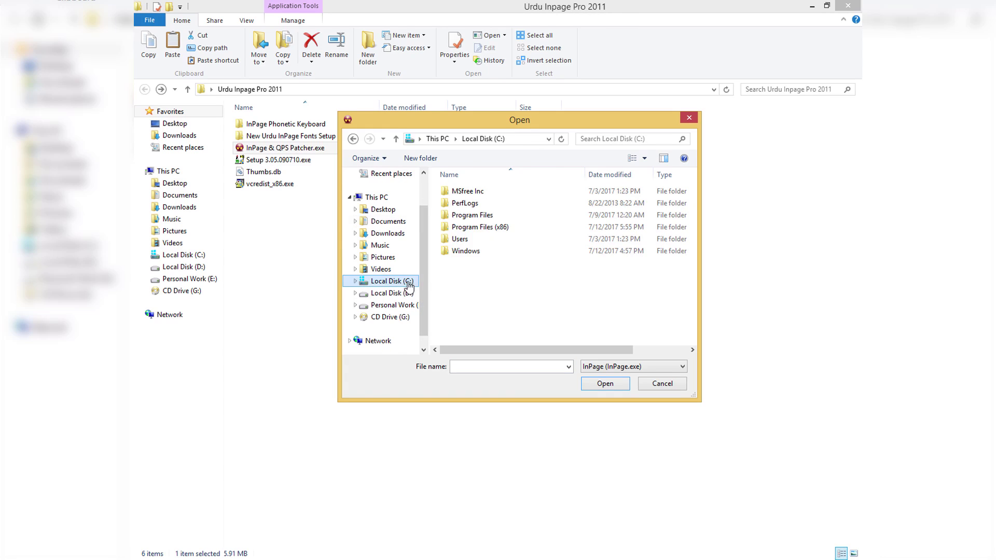
double_click(475, 228)
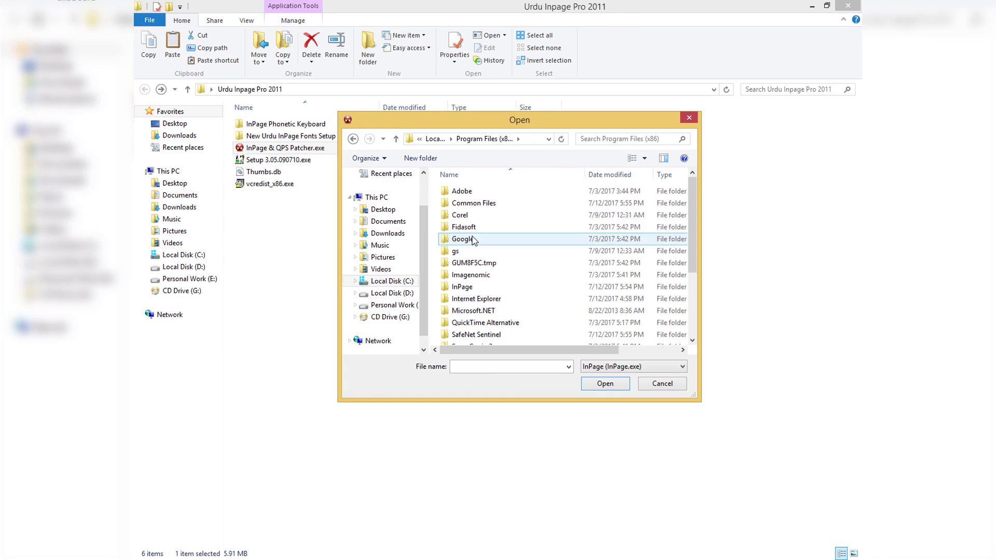
double_click(463, 287)
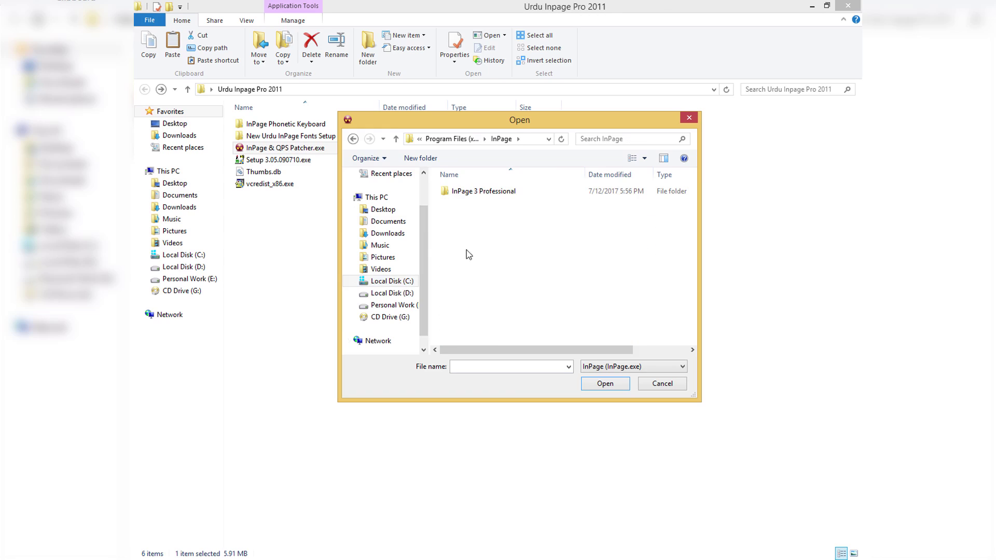
double_click(472, 194)
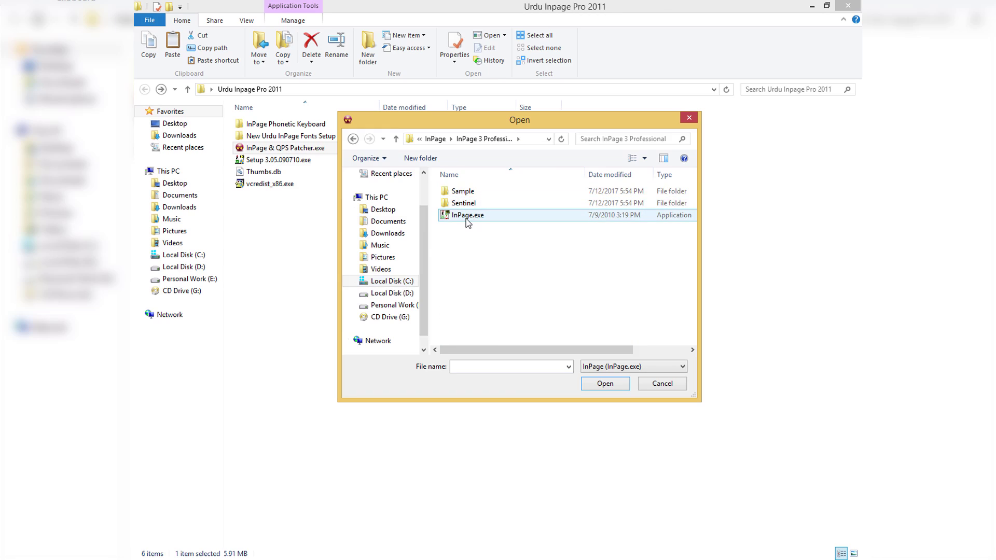
click(466, 219)
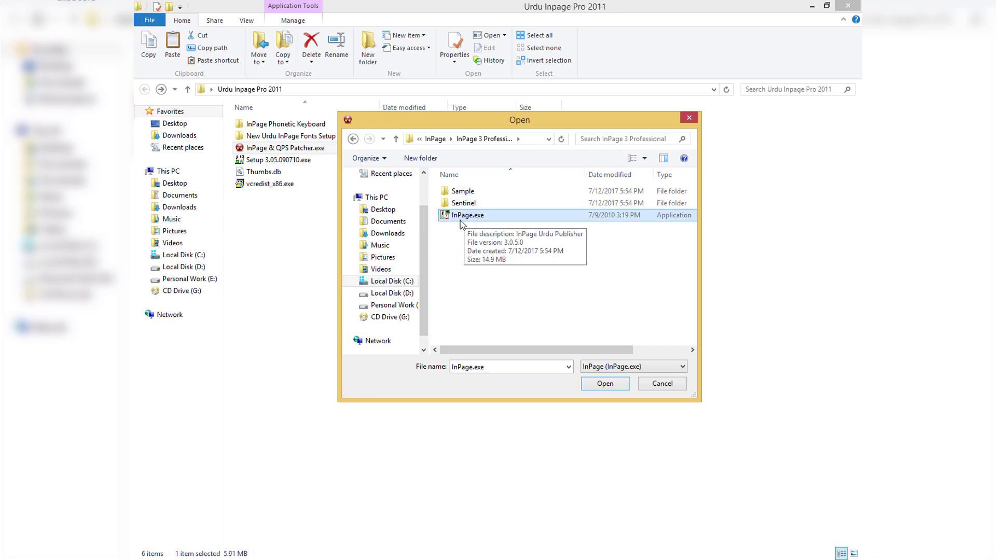
click(602, 384)
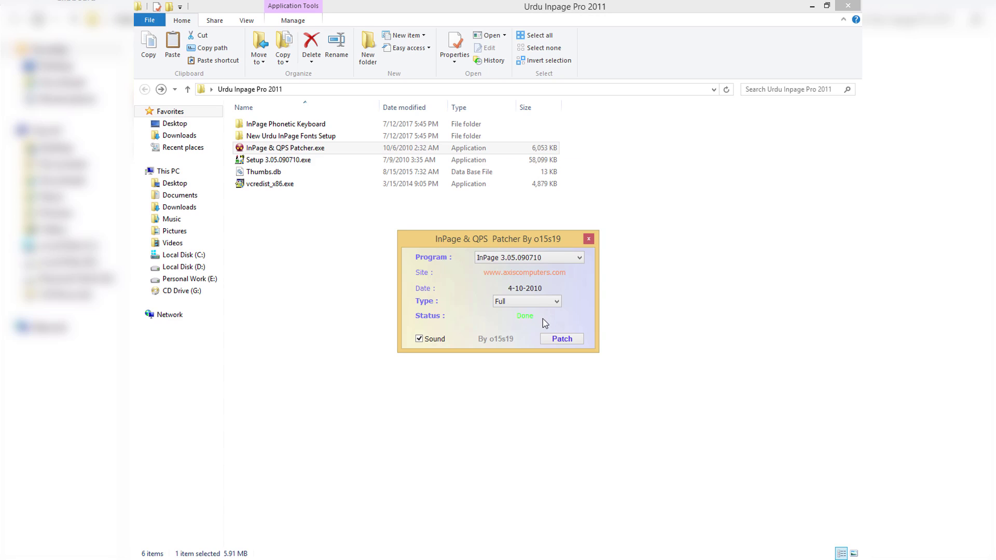
click(590, 242)
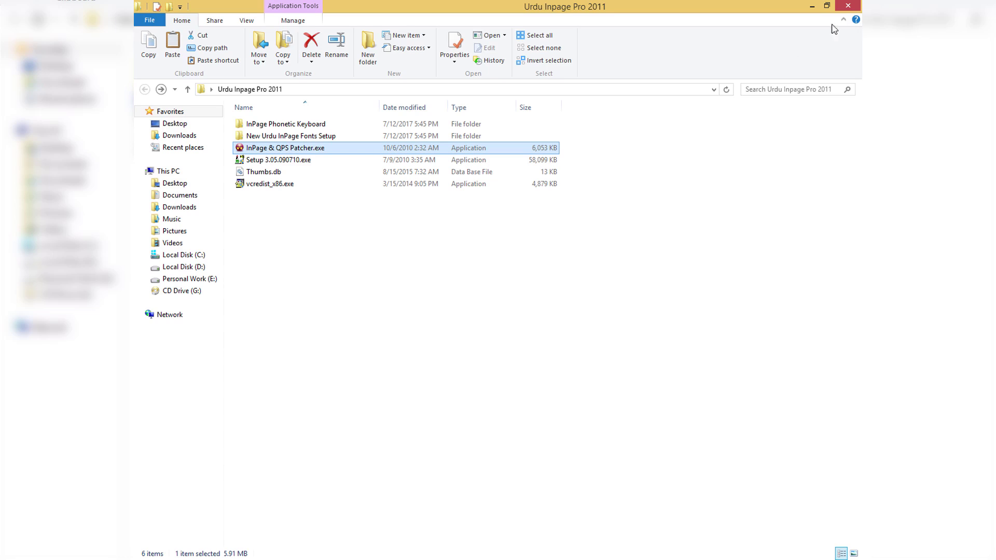
click(854, 5)
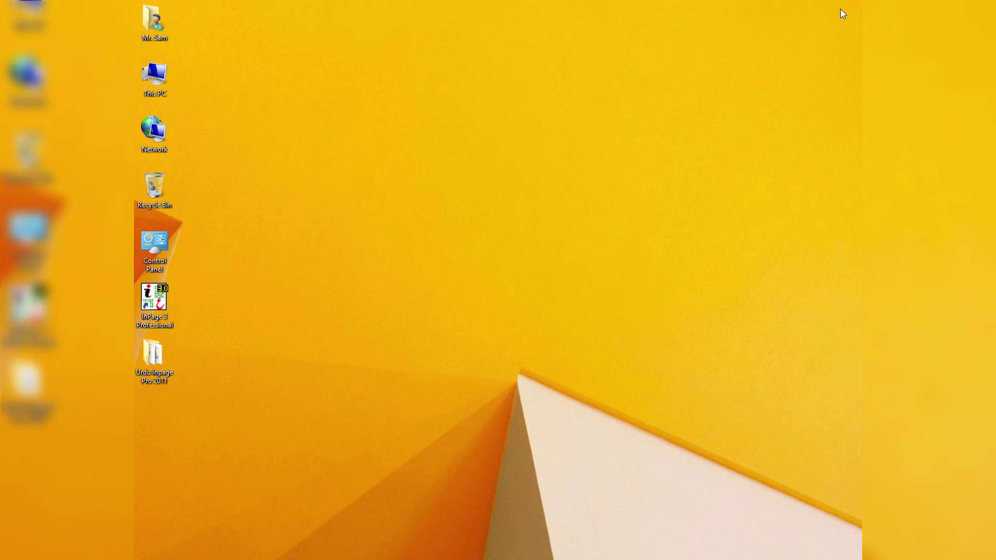
- Refresh the desktop twice and start InPage 3 Professional again from its desktop shortcut
right_click(551, 138)
click(571, 171)
right_click(299, 273)
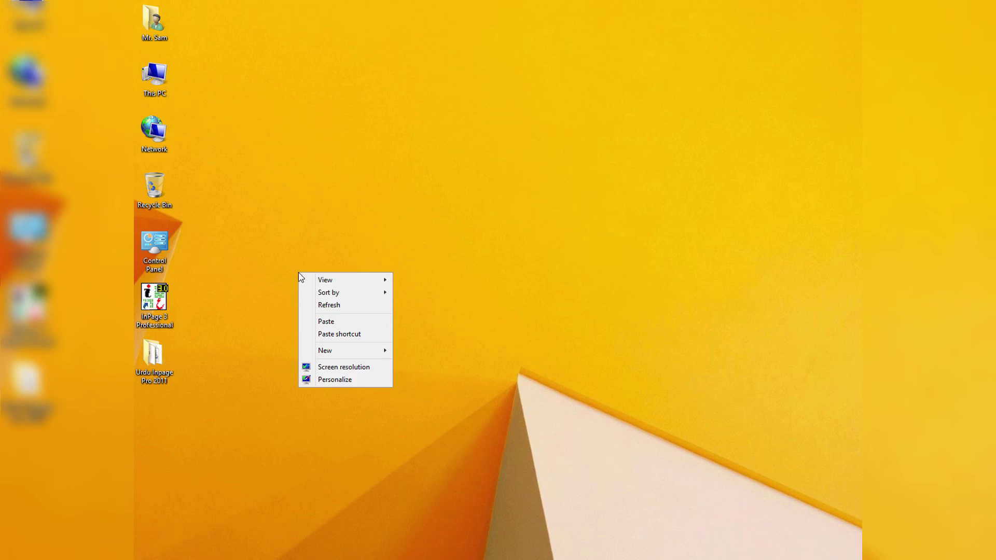
click(320, 305)
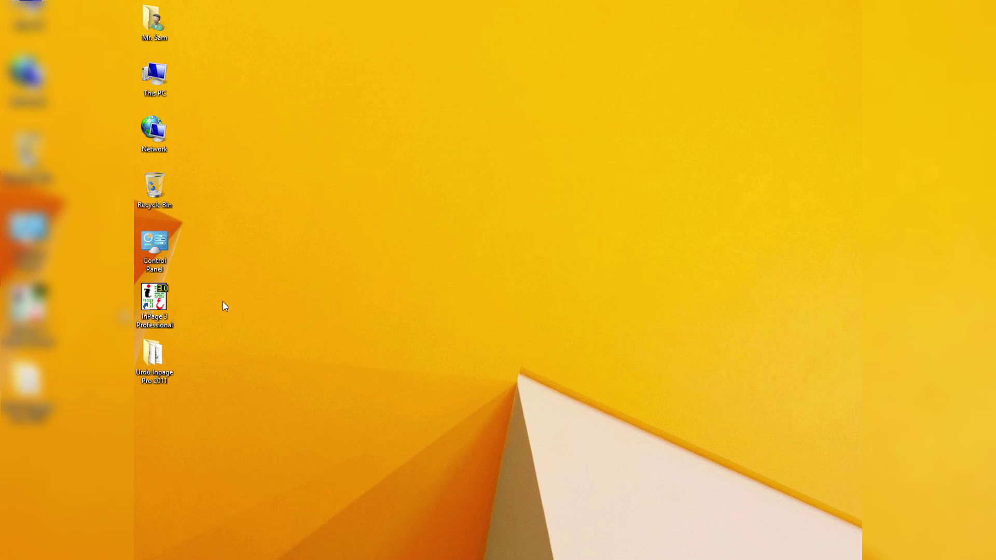
double_click(173, 300)
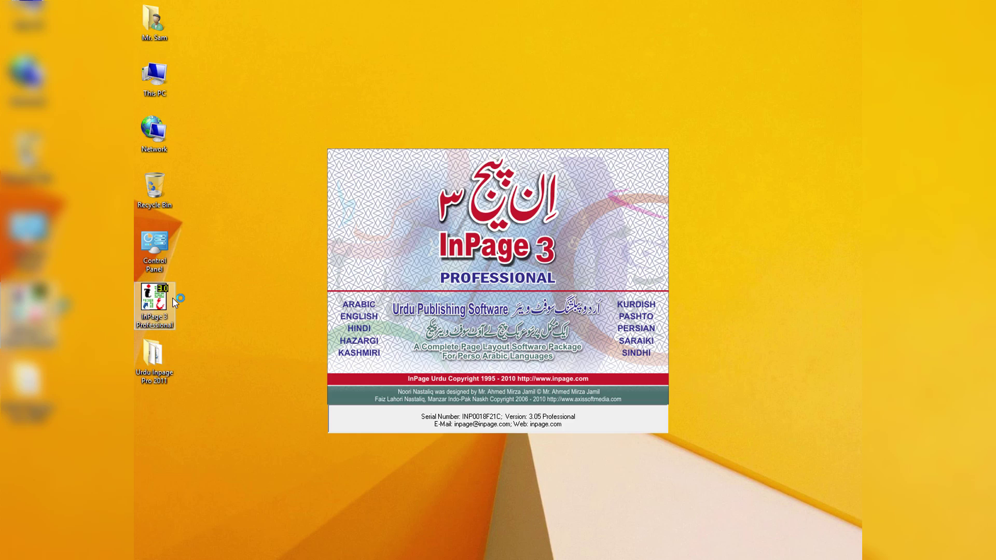